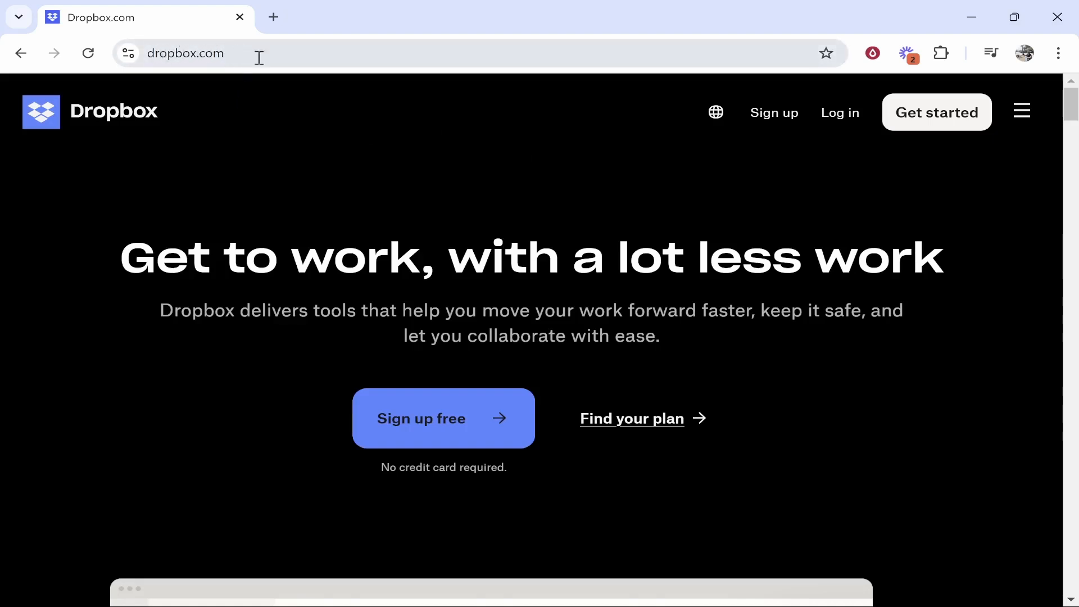
Search Google for "dropbox" in a new browser tab and open the Dropbox.com website from the results.
left_click(273, 17)
type("google.com")
key("Return")
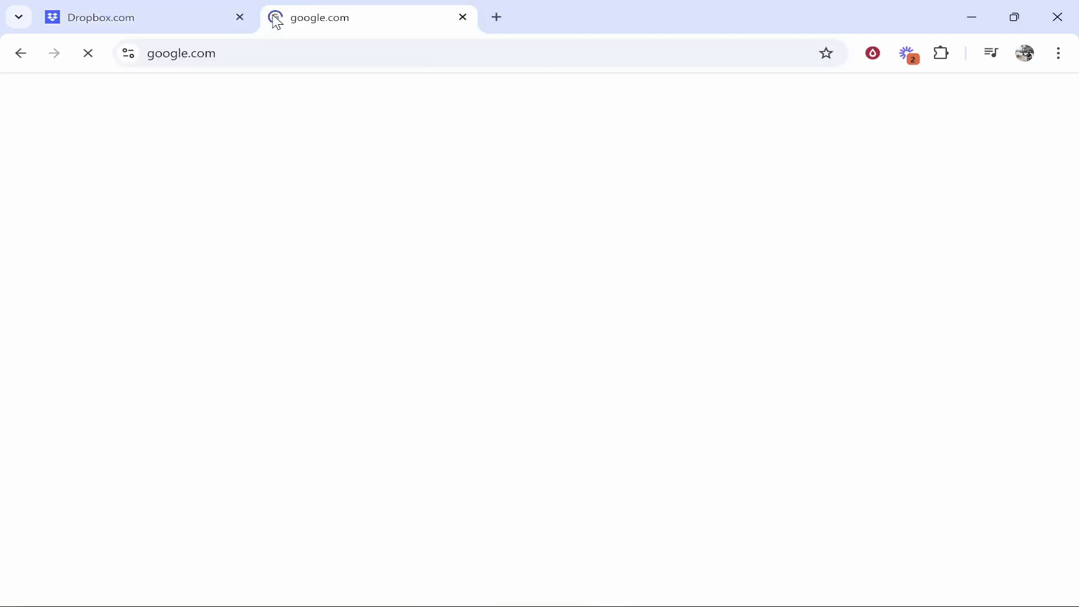
type("dropbox")
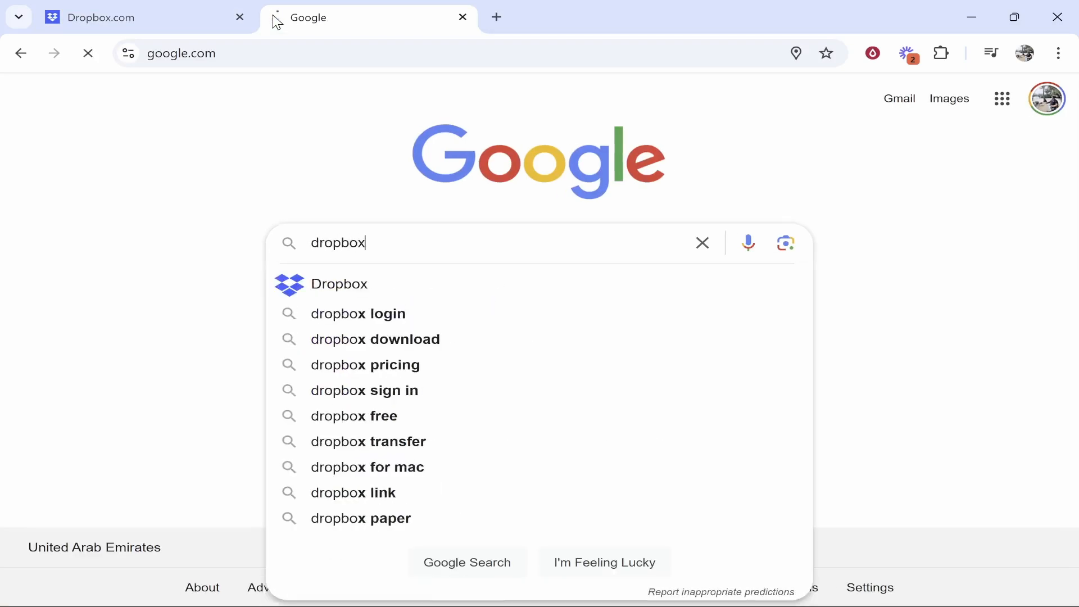
key("Return")
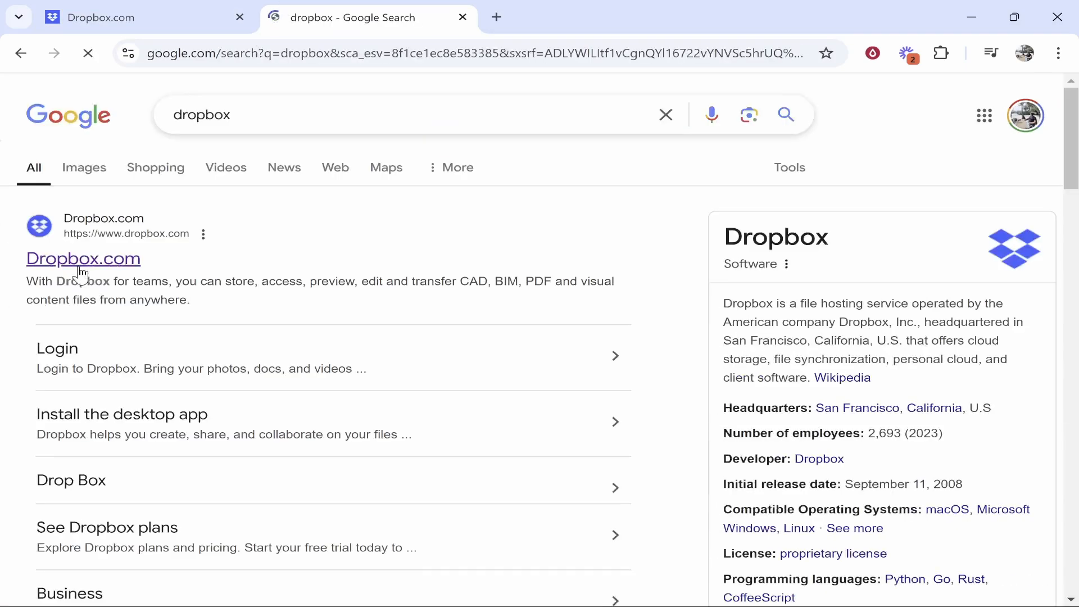
left_click(138, 260)
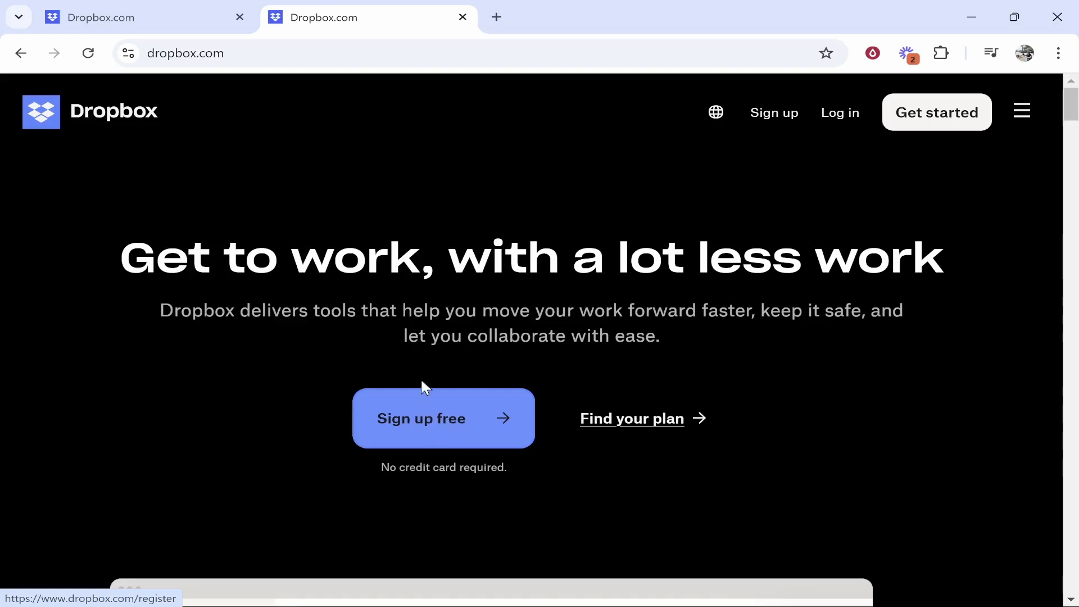
Close the duplicate Dropbox tab, start a free sign-up and continue with the e-mail address to the registration form's name and password fields.
left_click(240, 17)
left_click(436, 442)
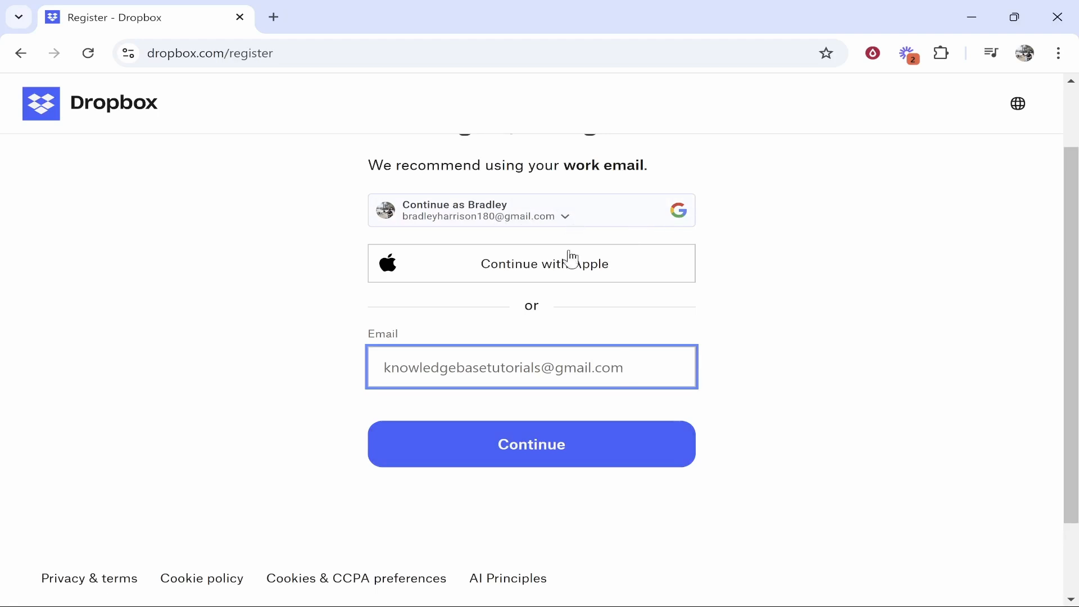
left_click(556, 444)
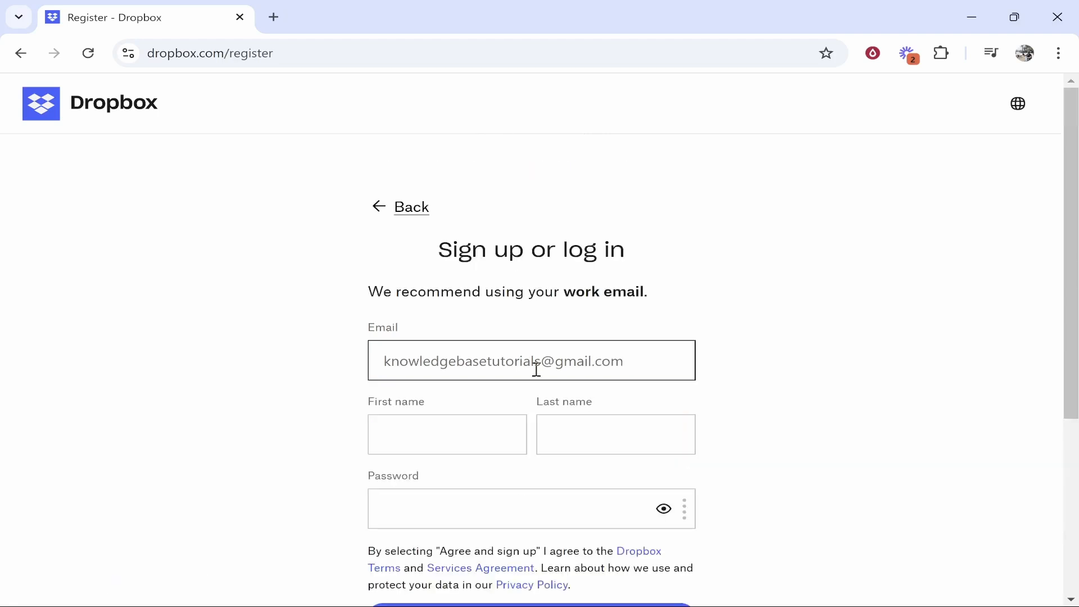
scroll(470, 361, "down", 2)
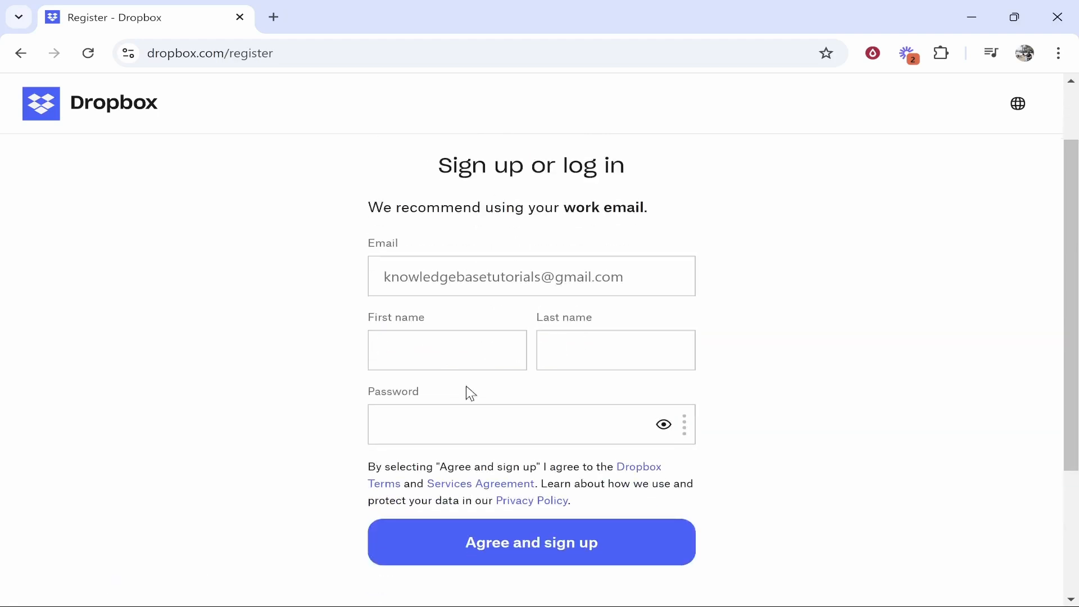
scroll(489, 422, "down", 1)
scroll(496, 420, "down", 1)
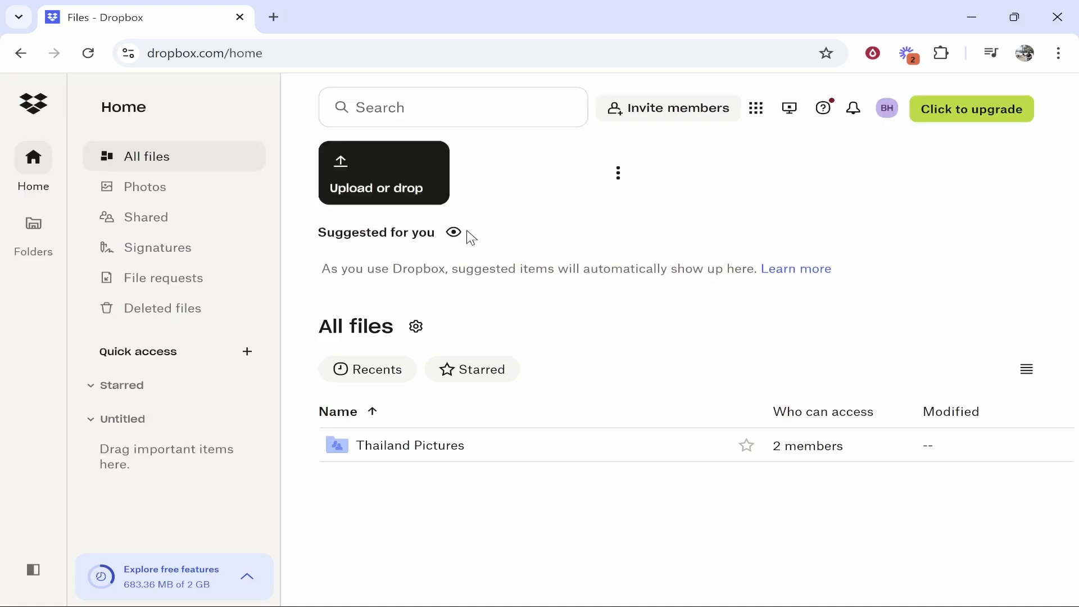
Upload the folder "the plan tiktok-insta slides" to Dropbox, collapse the upload progress and clear the folder selection.
left_click(359, 176)
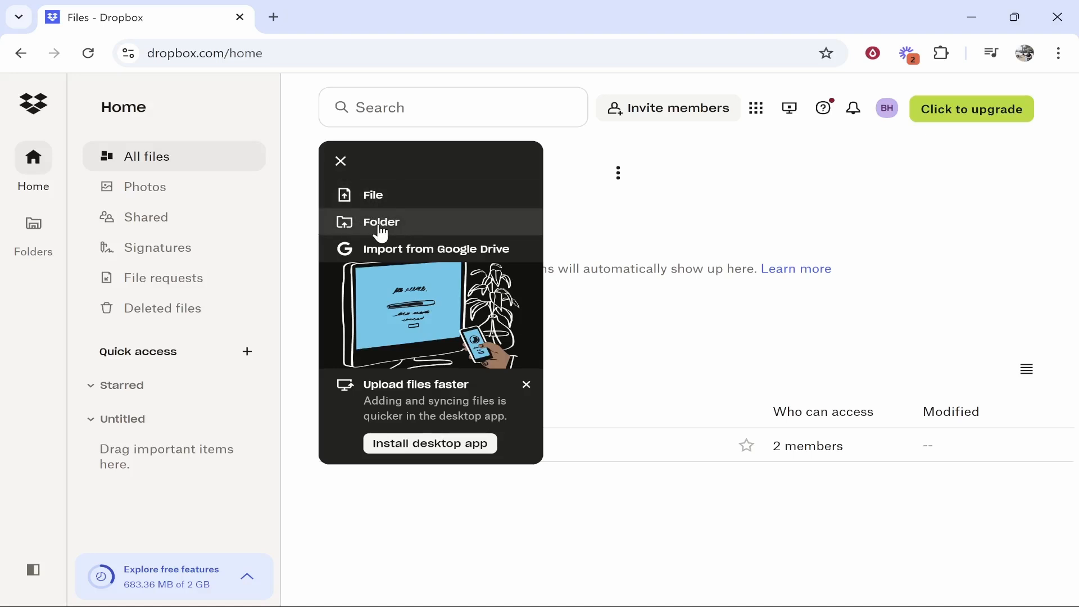
left_click(403, 231)
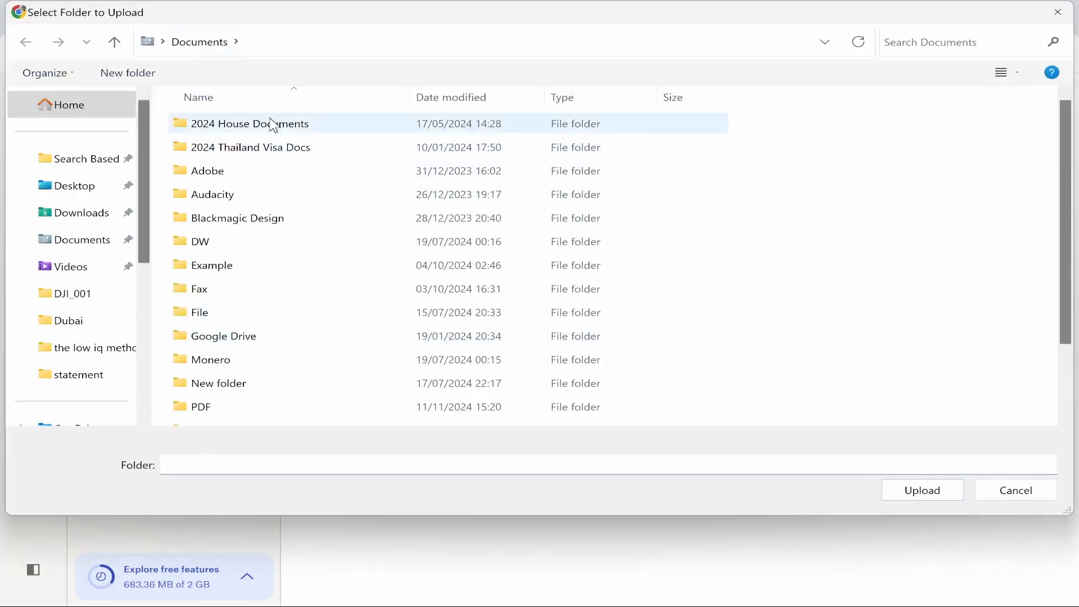
left_click_drag(243, 20, 259, 48)
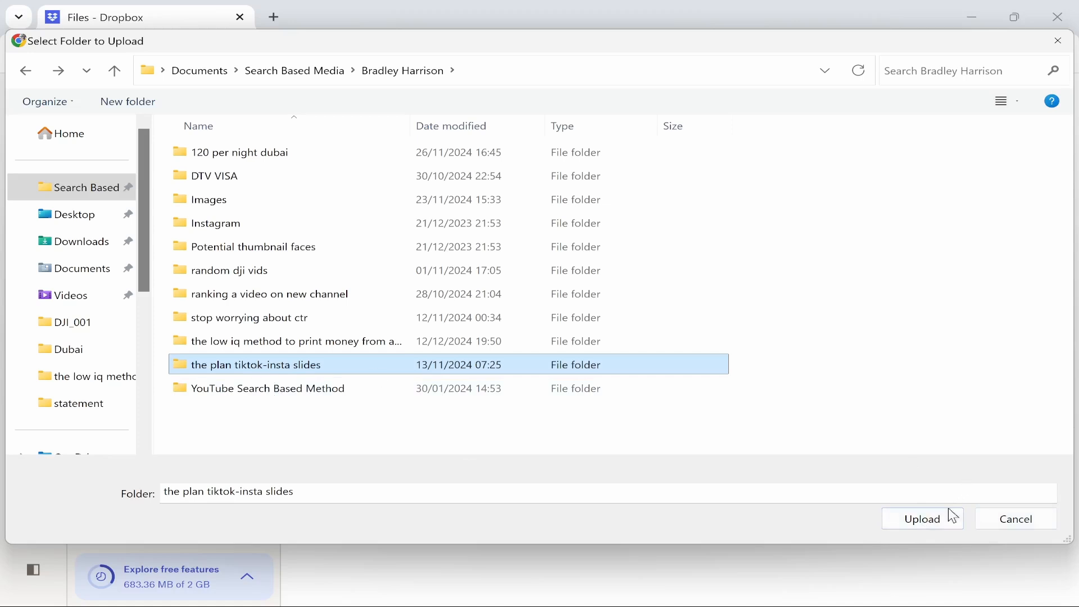
left_click(932, 520)
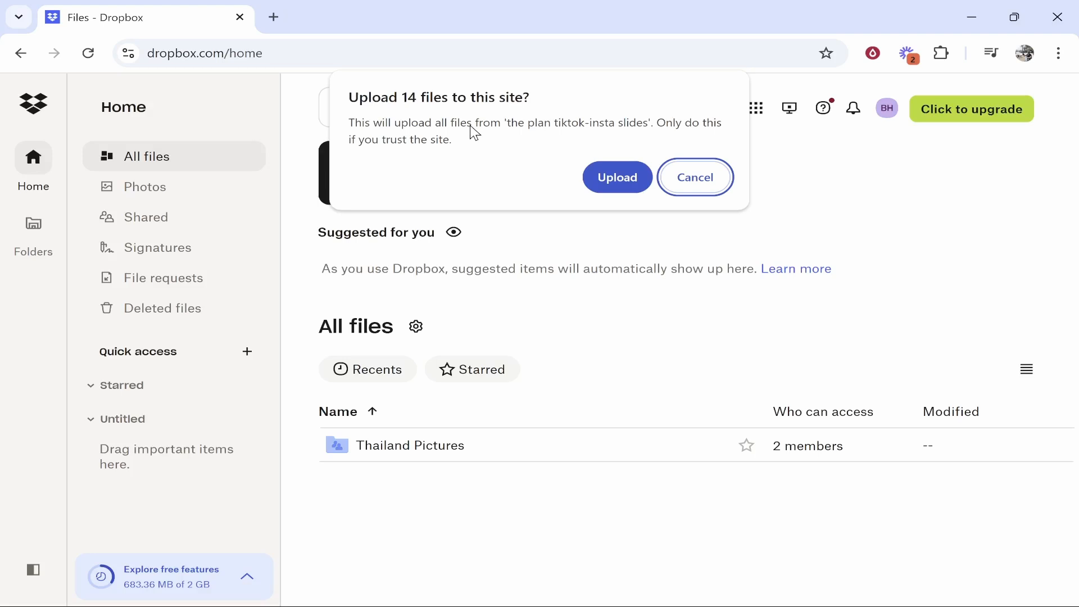
left_click(615, 177)
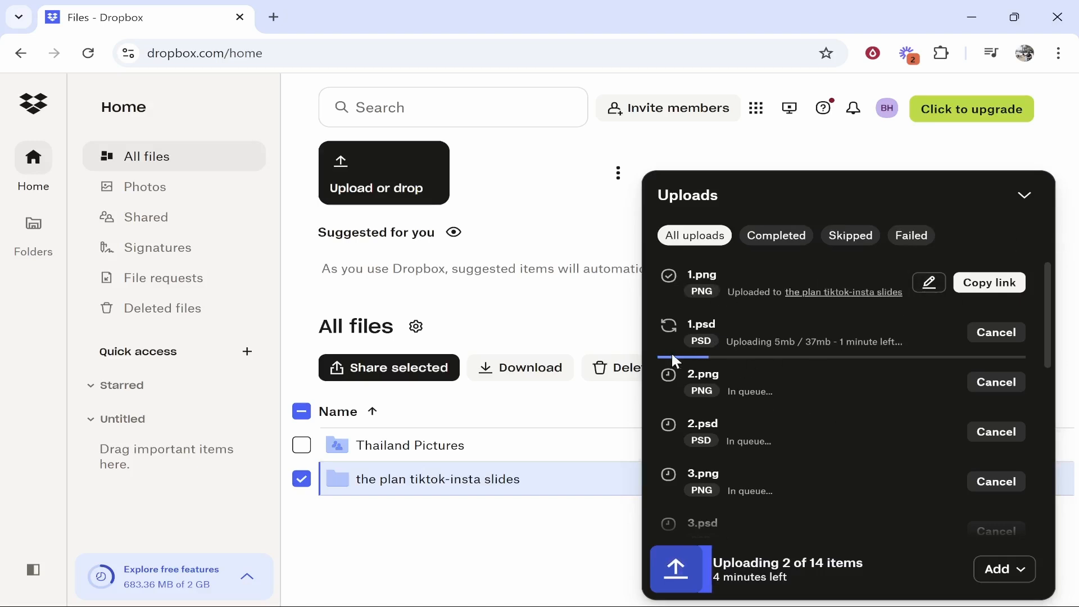
left_click(1036, 202)
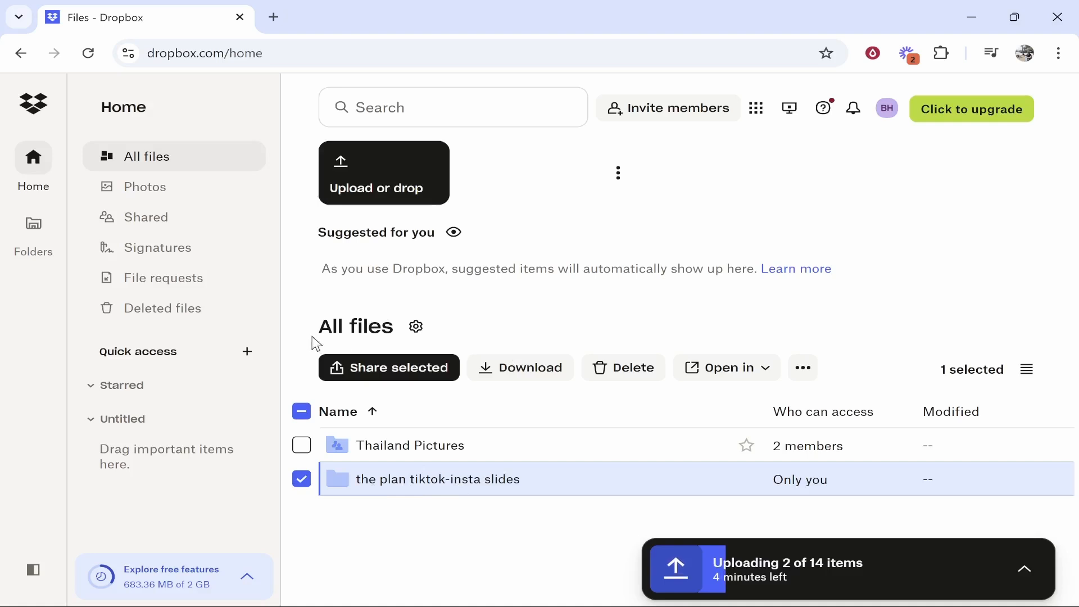
left_click_drag(316, 344, 441, 335)
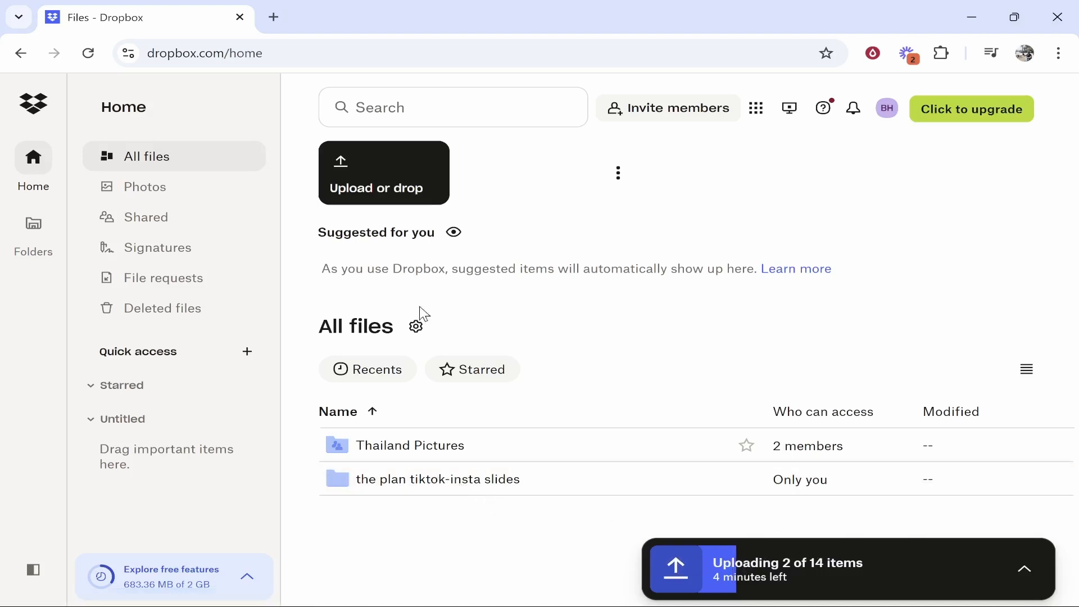
Expand "the plan tiktok-insta slides" in the folder tree and open it to view its contents.
left_click(33, 224)
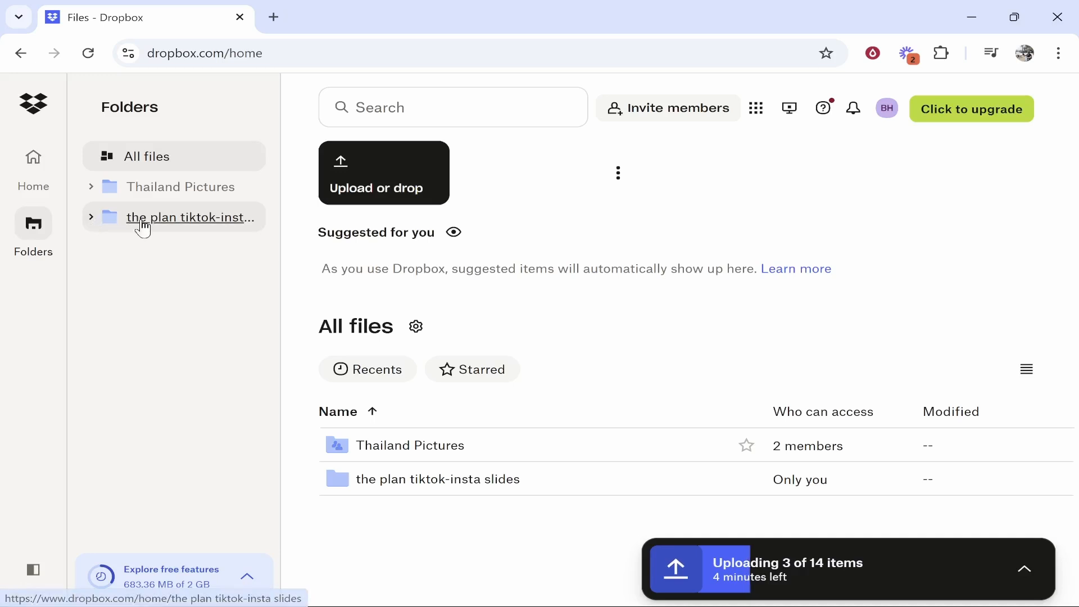
left_click(90, 224)
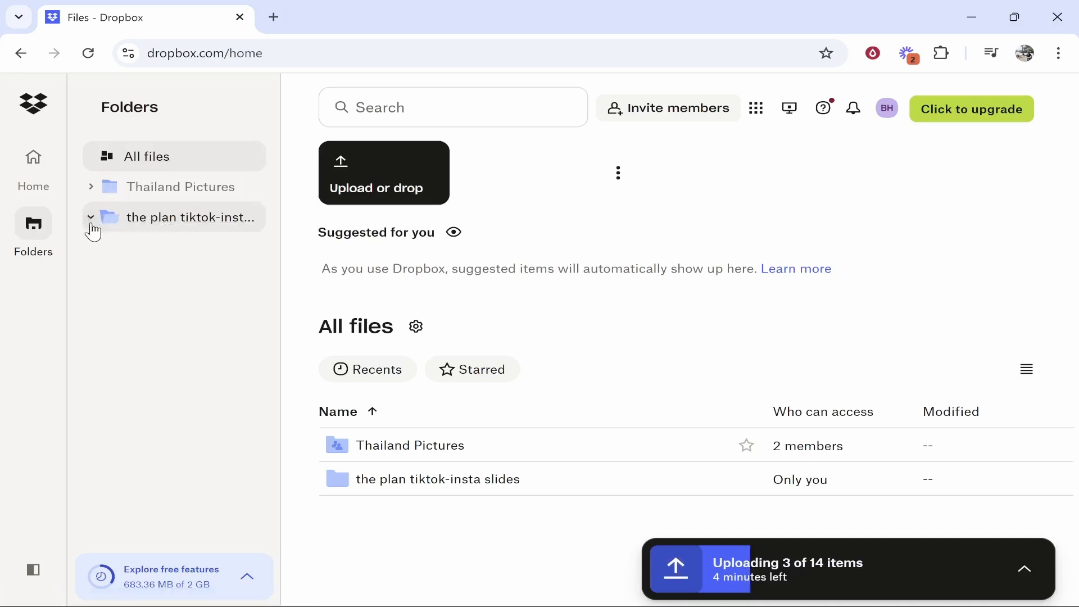
left_click(168, 218)
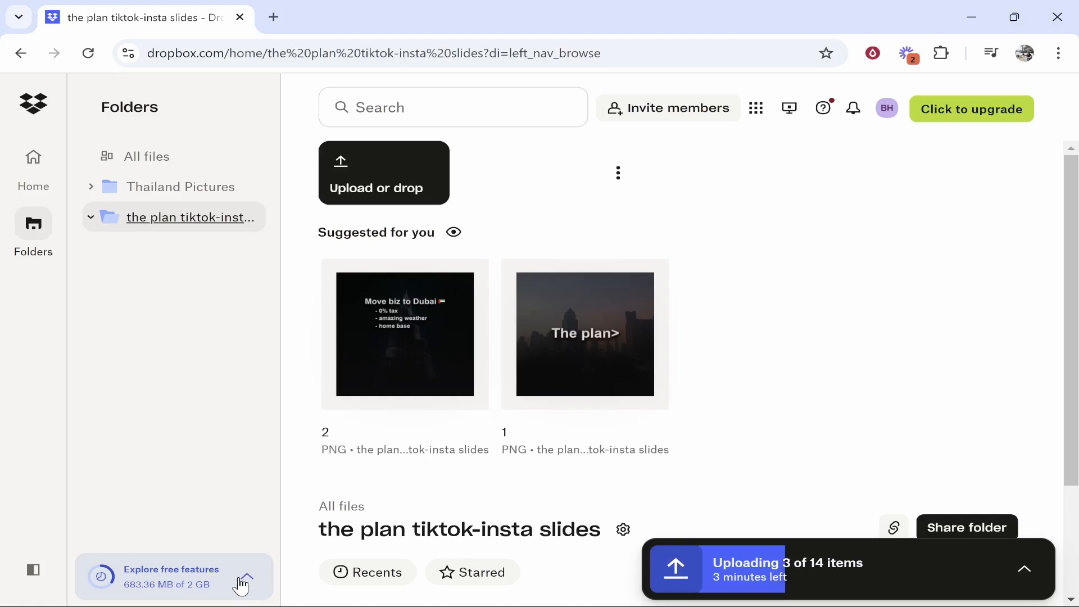
Examine the overview of free features for the storage allowance and the limits on editing, signing and media review.
left_click(250, 584)
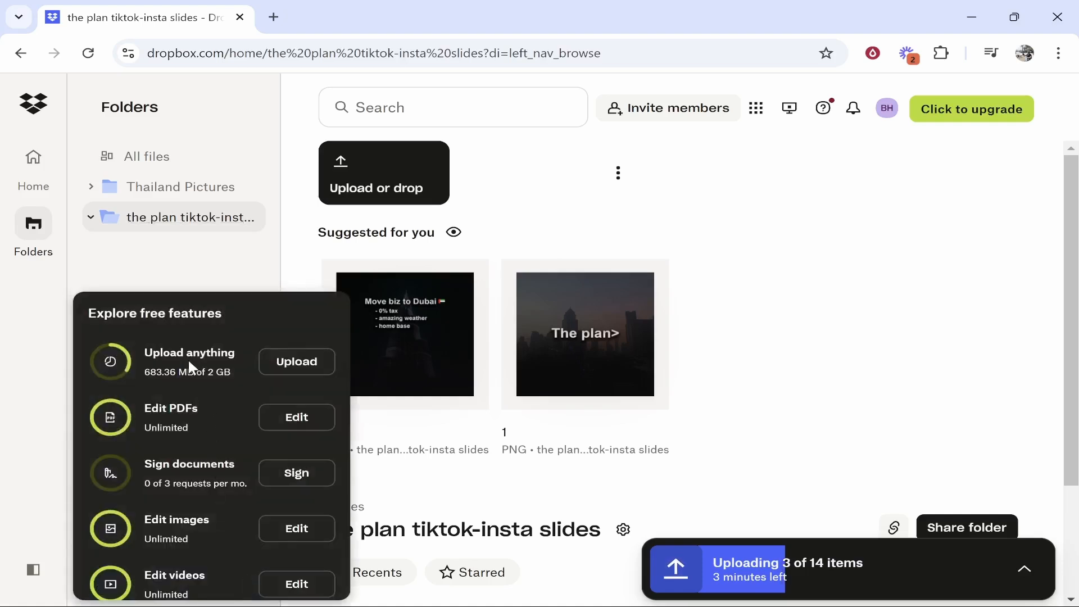
scroll(188, 364, "down", 1)
scroll(169, 368, "up", 1)
left_click_drag(208, 373, 226, 373)
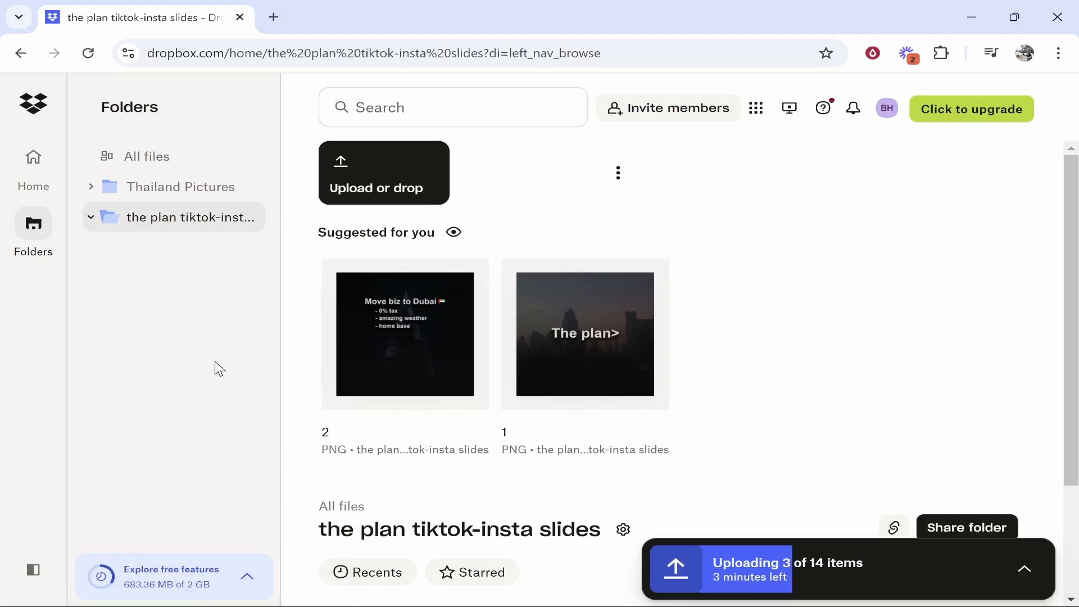
left_click(229, 577)
scroll(167, 402, "down", 1)
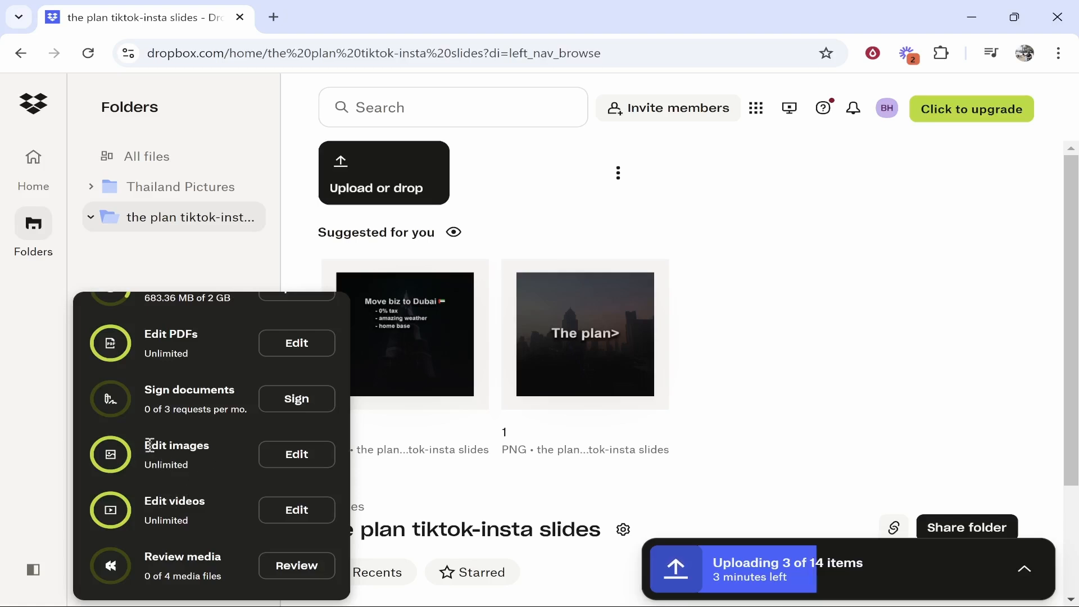
scroll(192, 508, "up", 1)
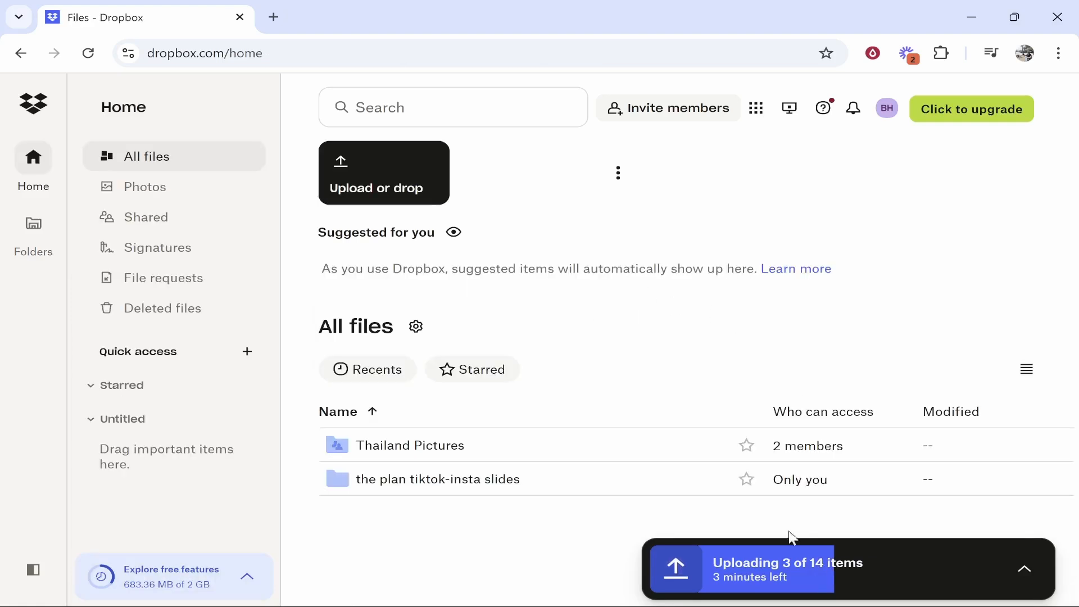
Reopen the folder "the plan tiktok-insta slides" from the file list and from the folder tree.
double_click(652, 480)
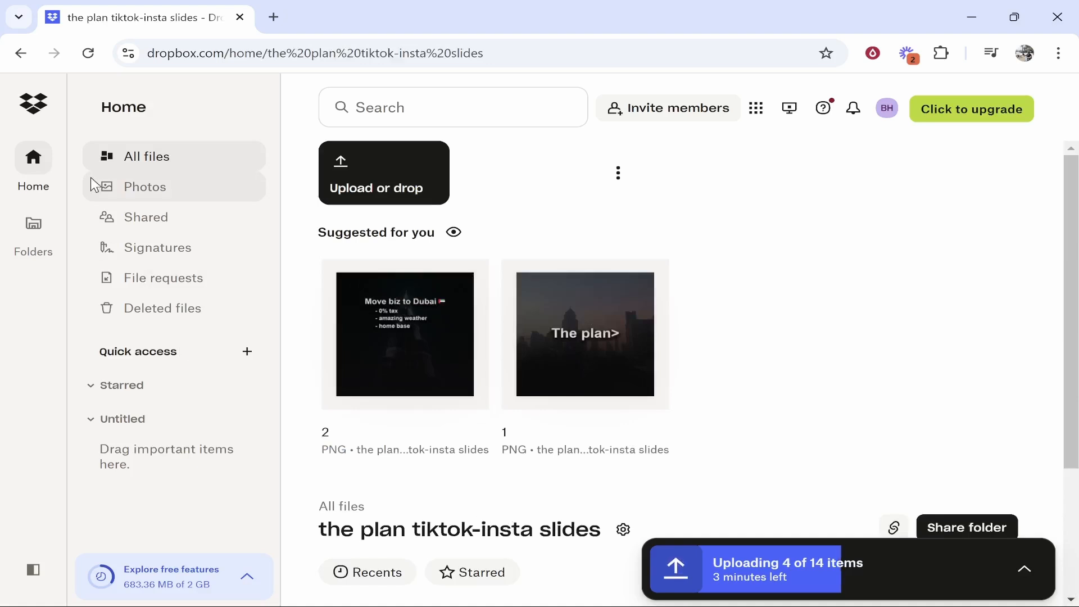
left_click(28, 247)
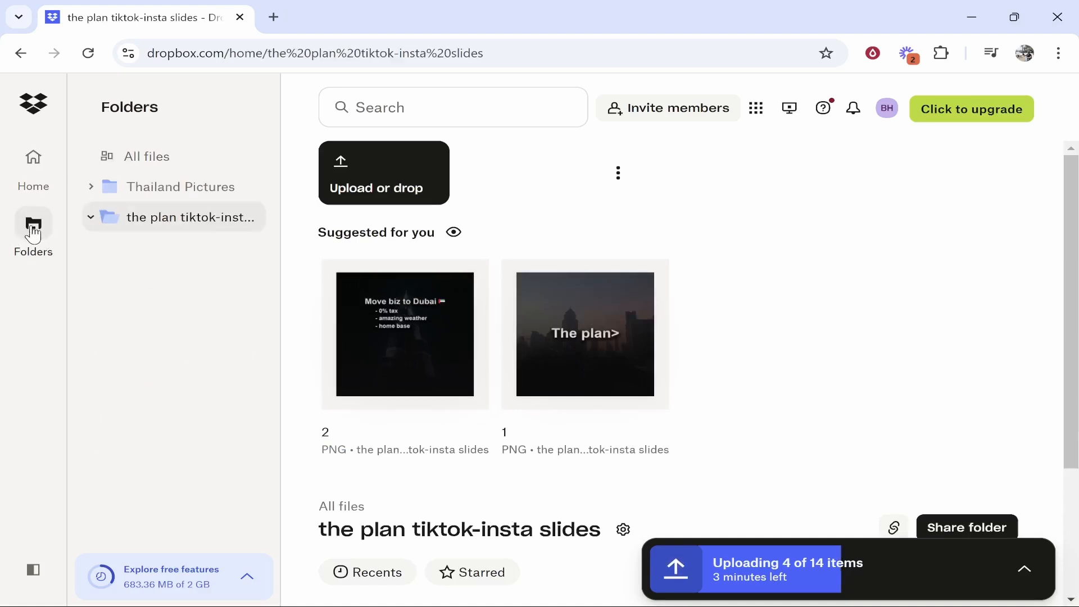
left_click(155, 223)
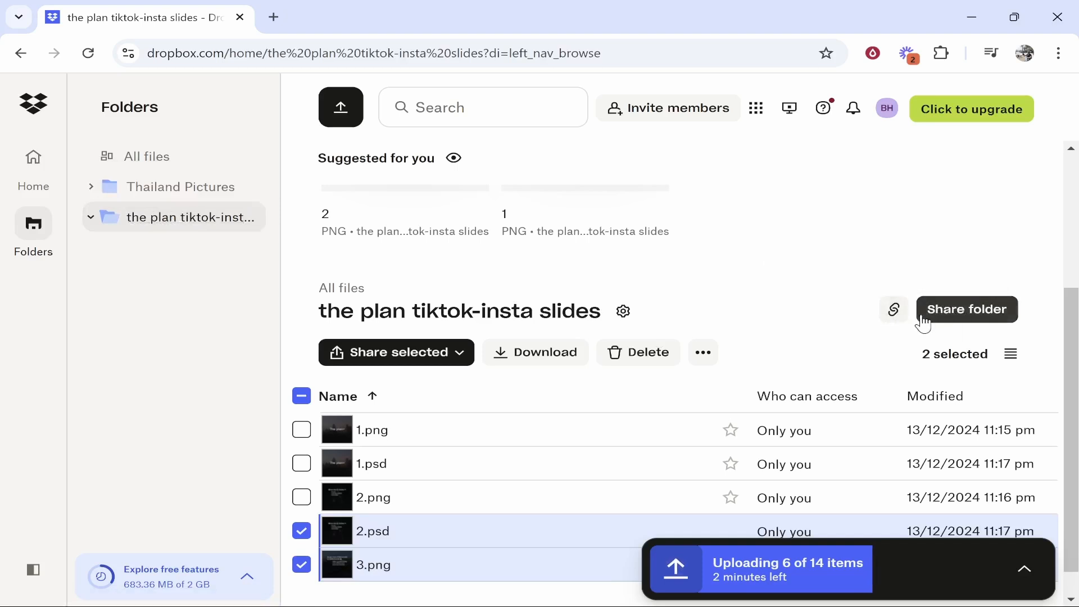
Generate a share link for the folder "the plan tiktok-insta slides" and copy its editing link from the link settings.
left_click(970, 317)
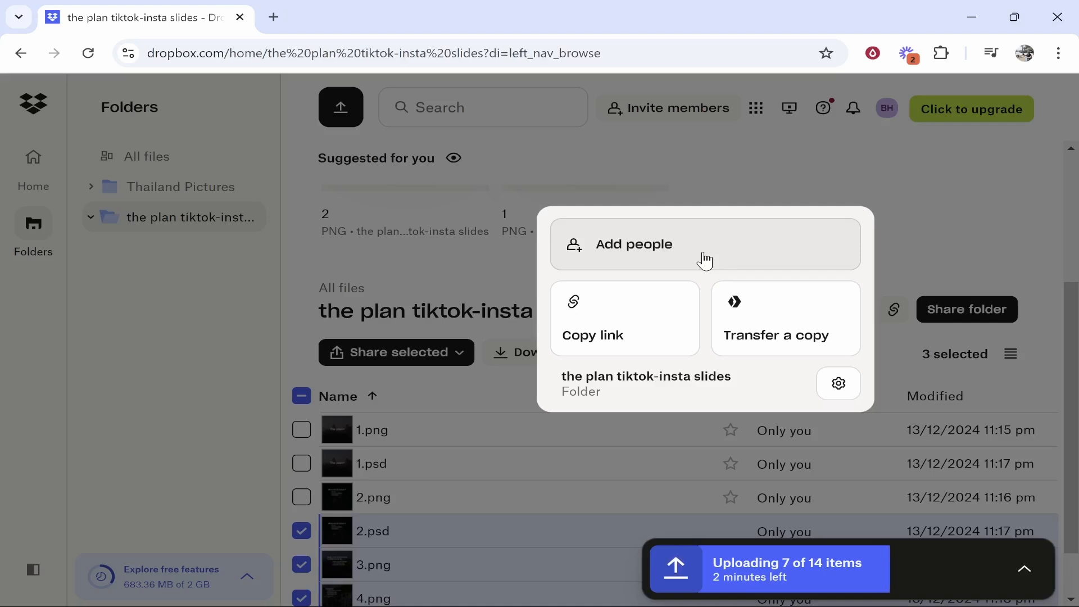
left_click(621, 332)
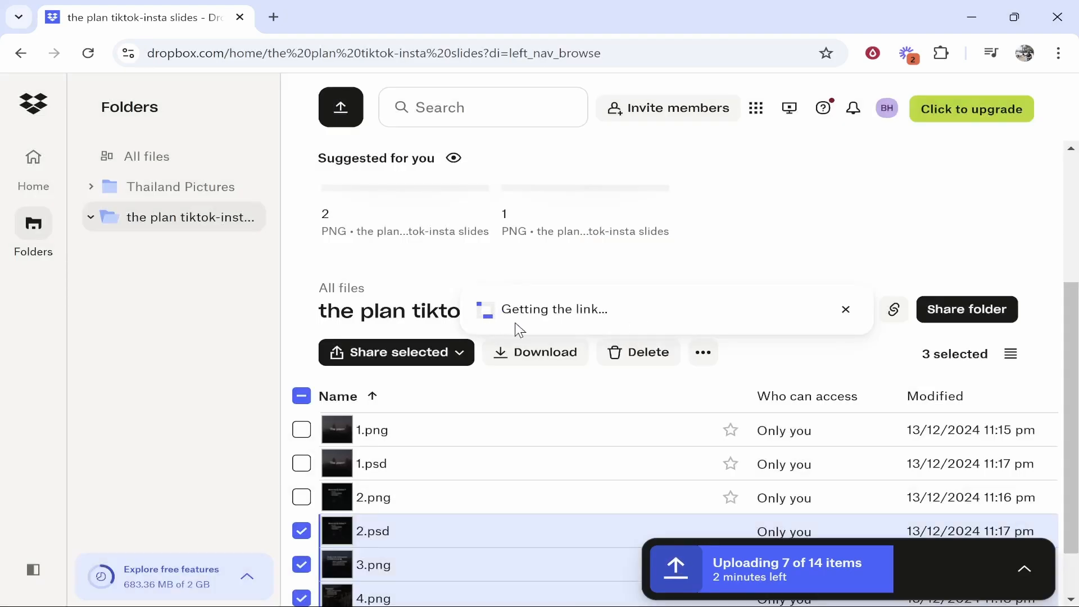
left_click(851, 317)
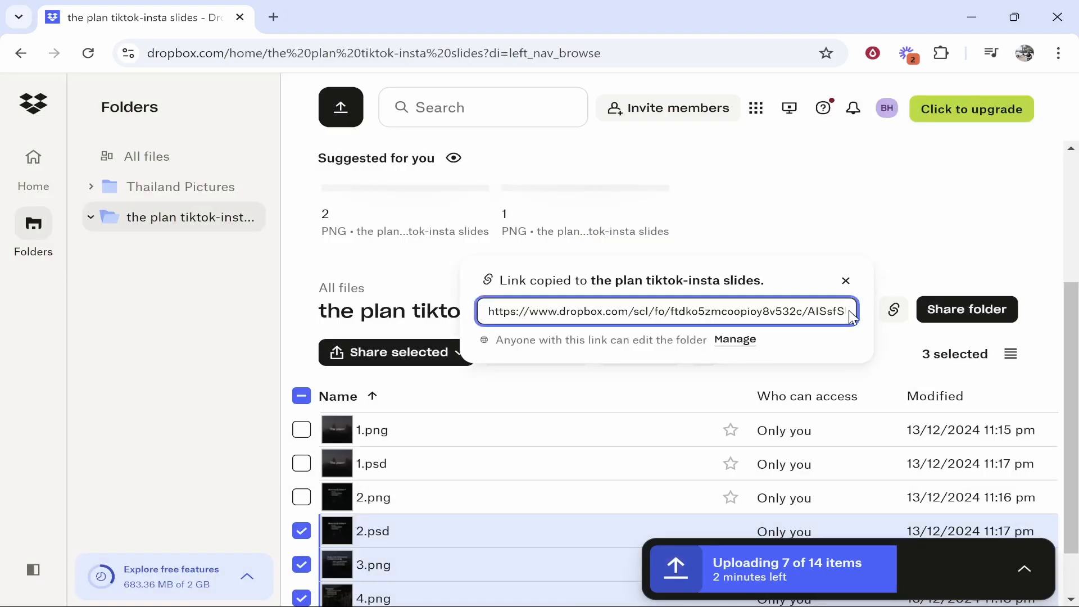
key("ctrl+a")
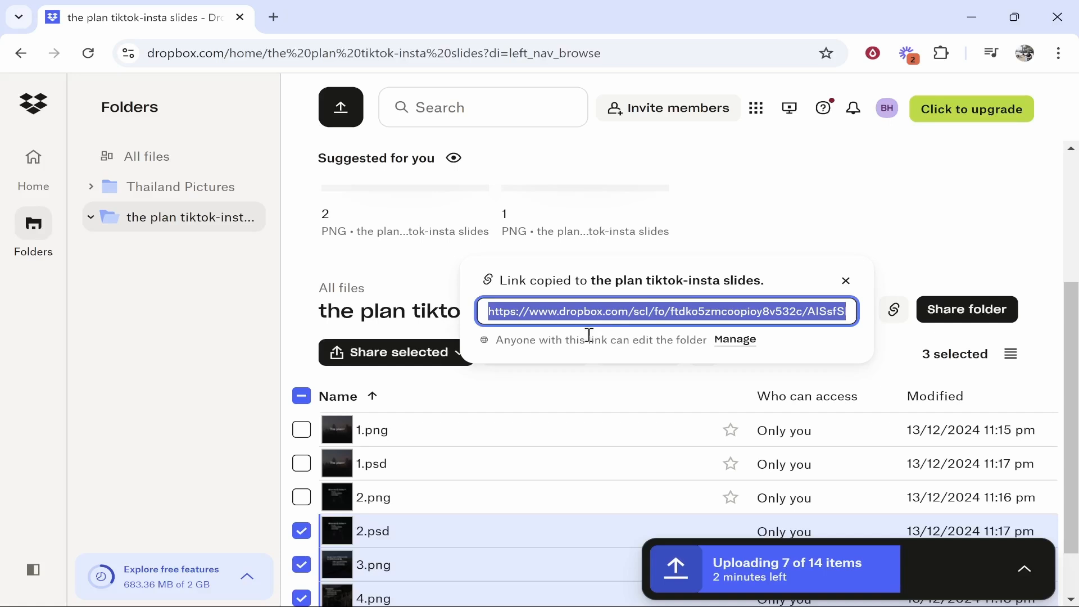
left_click(731, 341)
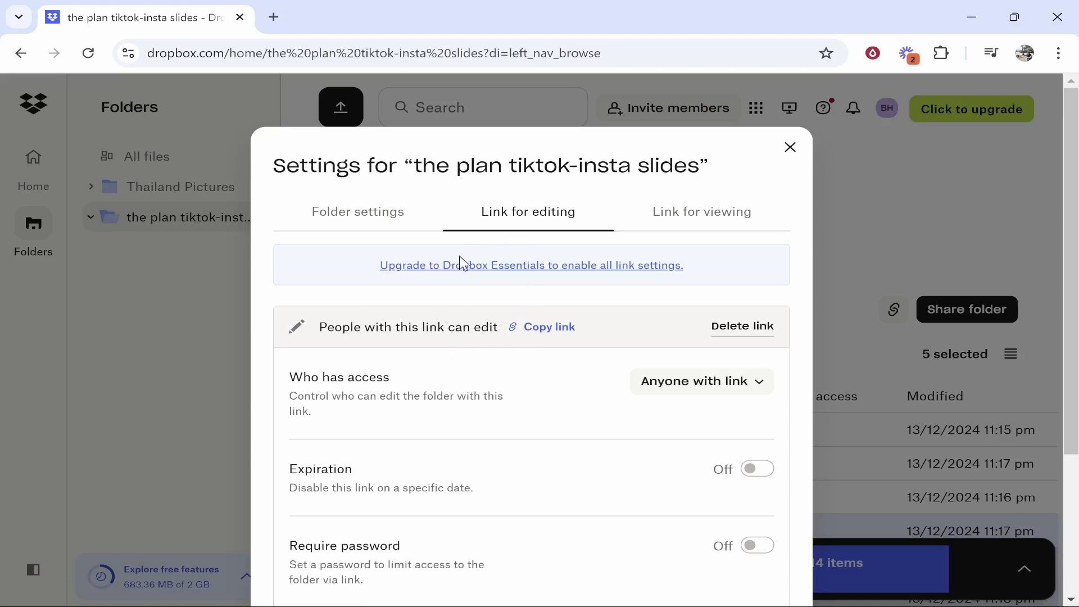
left_click(548, 331)
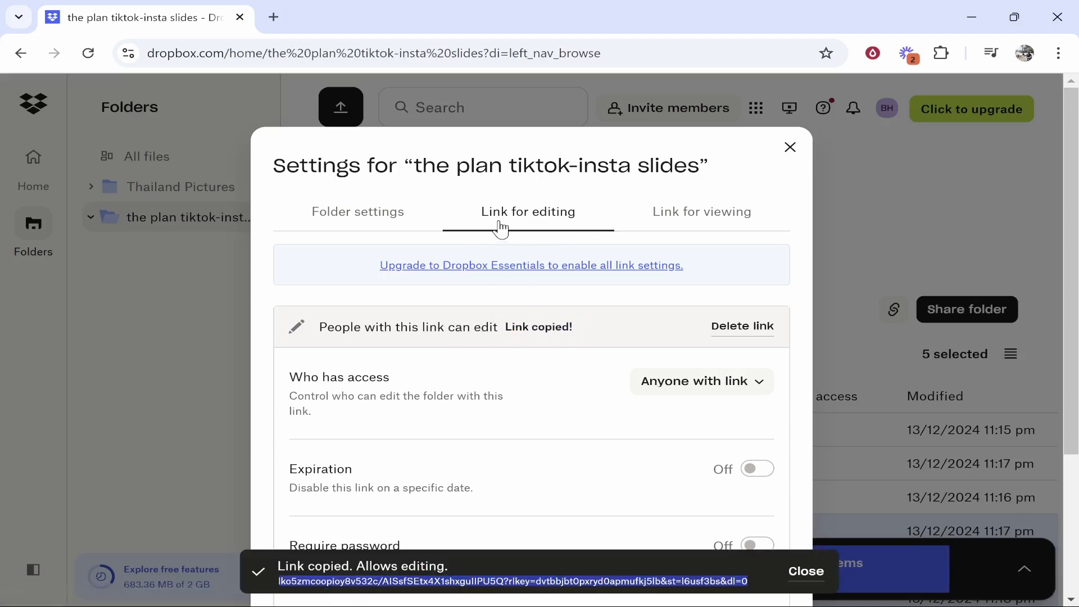
Create a link for viewing the folder "the plan tiktok-insta slides" and copy it.
left_click(684, 209)
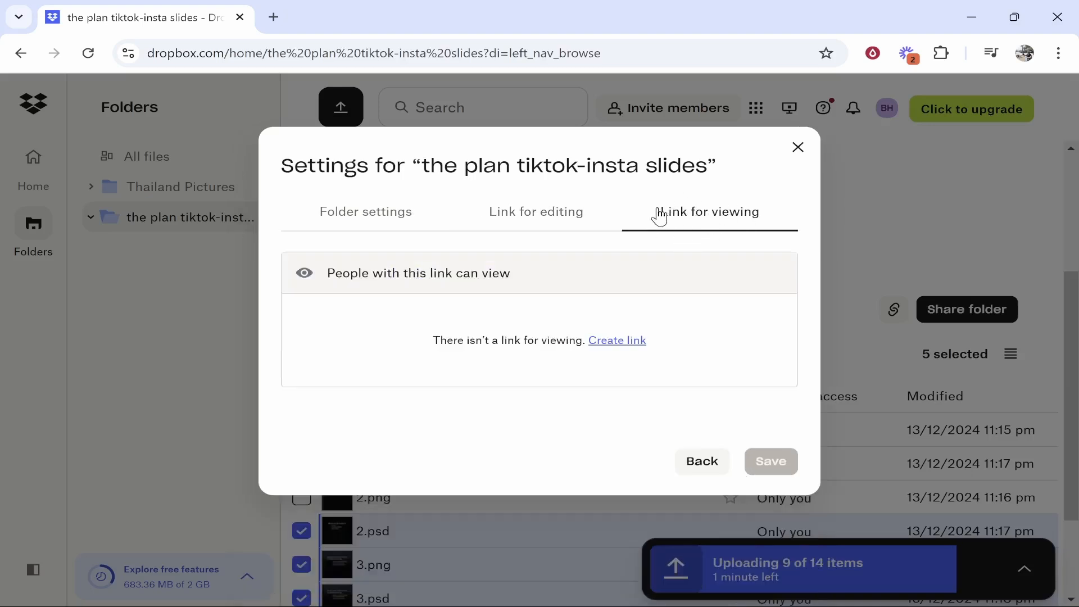
left_click(611, 341)
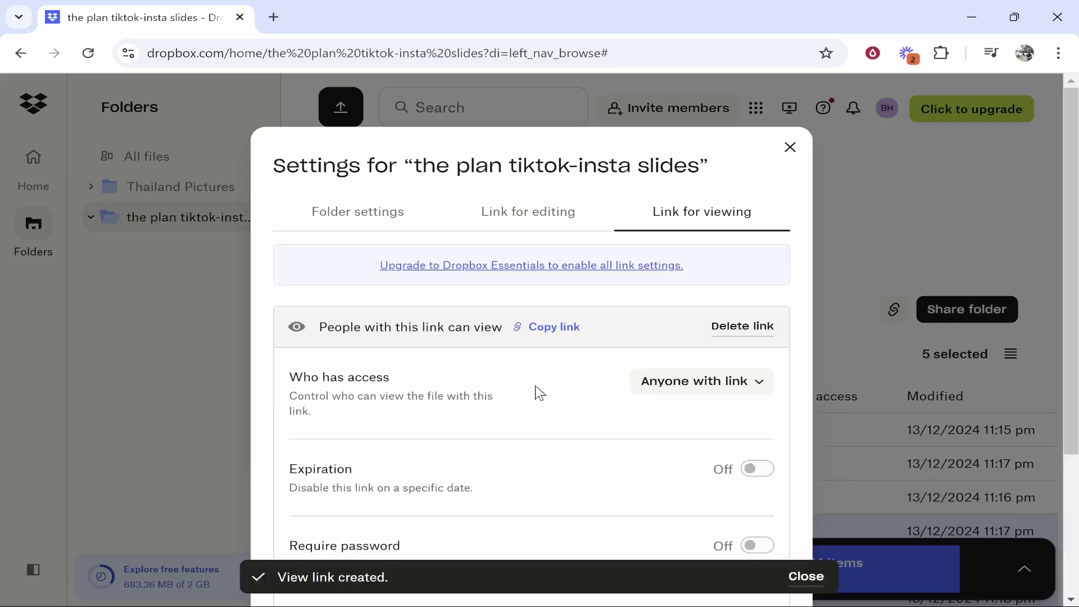
left_click(555, 328)
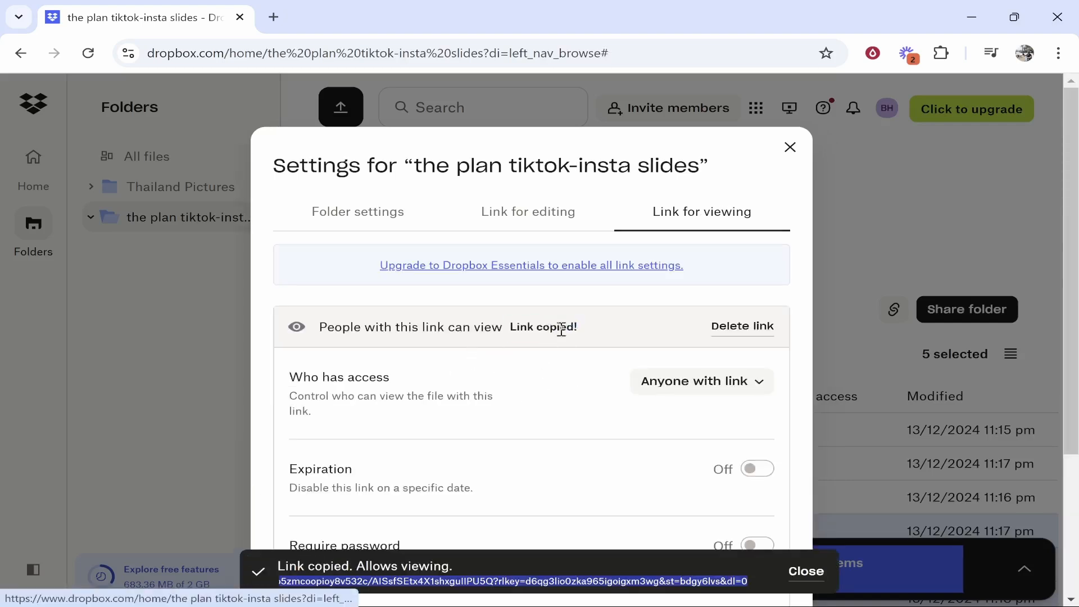
left_click_drag(584, 329, 513, 325)
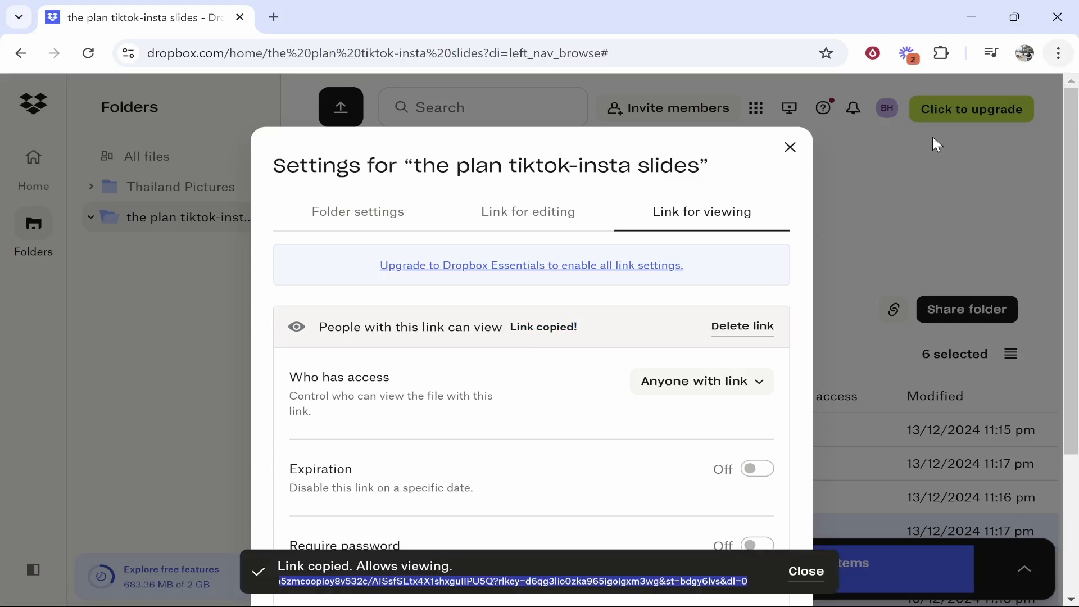
Compare the access, expiration and password options of the folder's editing link and viewing link, and close the link settings.
left_click(534, 227)
left_click(745, 215)
left_click(497, 211)
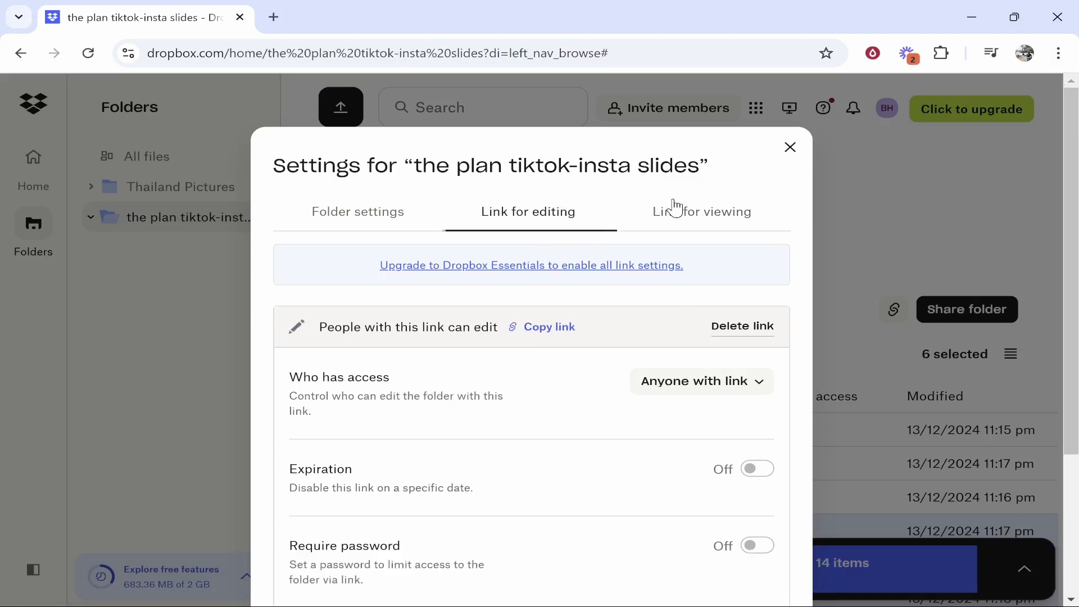
left_click(695, 214)
left_click(571, 222)
left_click(685, 212)
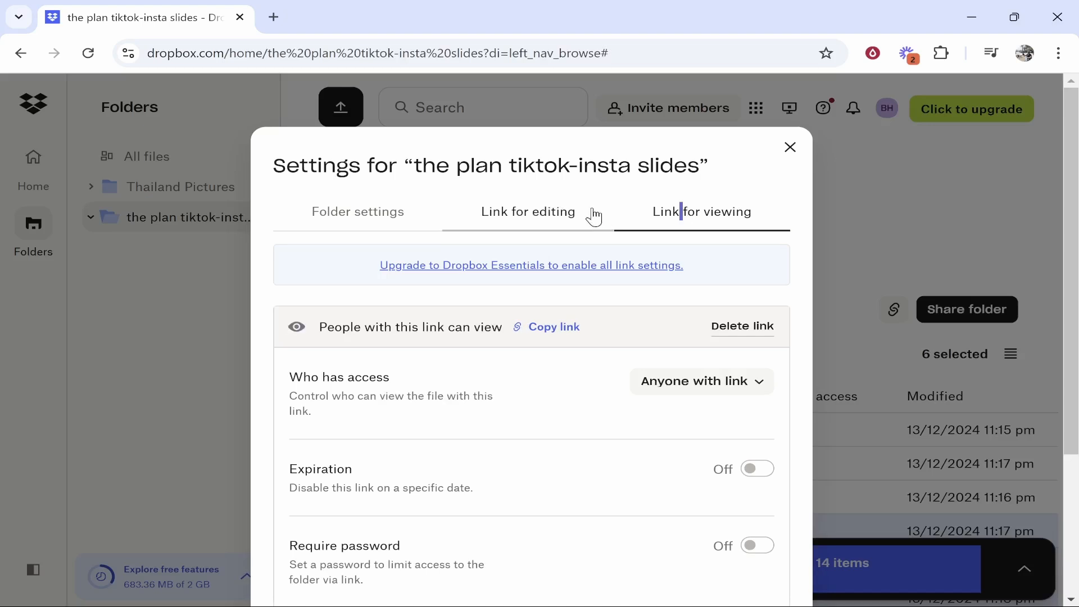
left_click(591, 215)
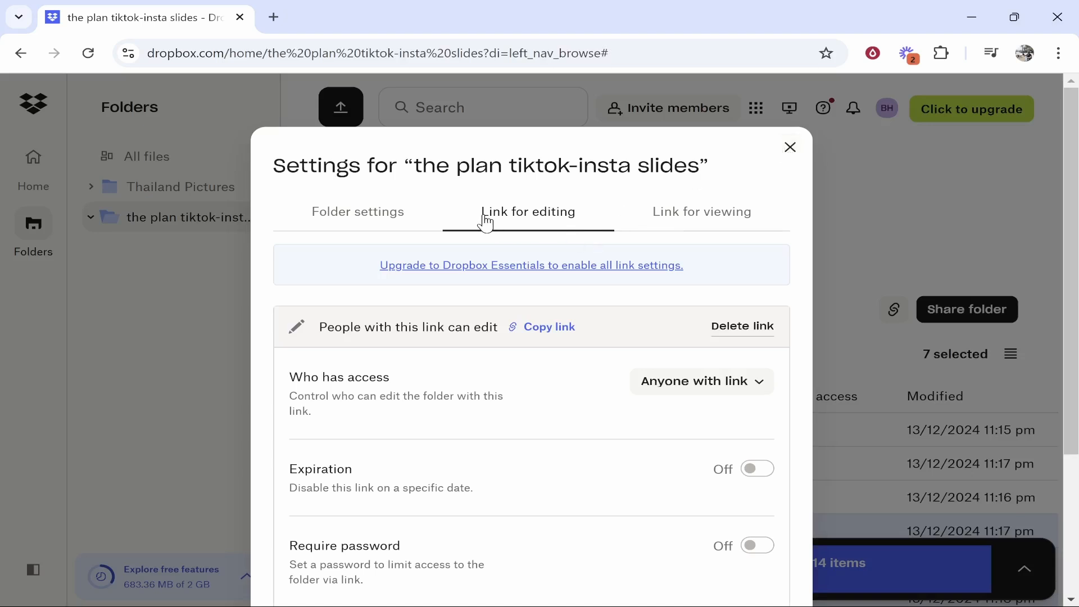
left_click(703, 224)
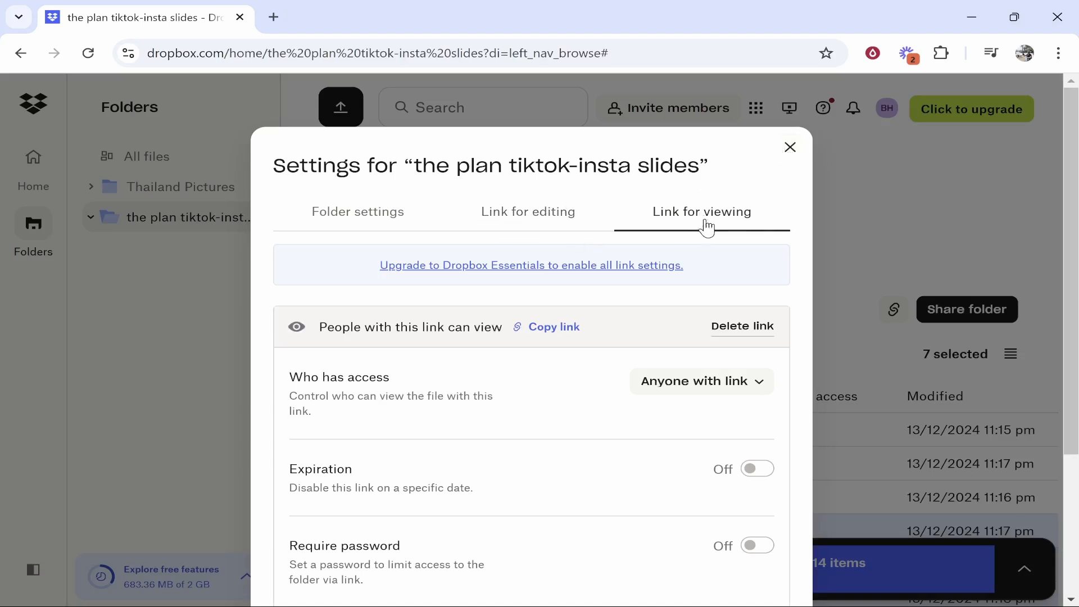
left_click(787, 150)
Preview 1.png from the folder "the plan tiktok-insta slides", dismissing the app download offer, and close the preview.
scroll(412, 480, "down", 4)
scroll(462, 368, "up", 4)
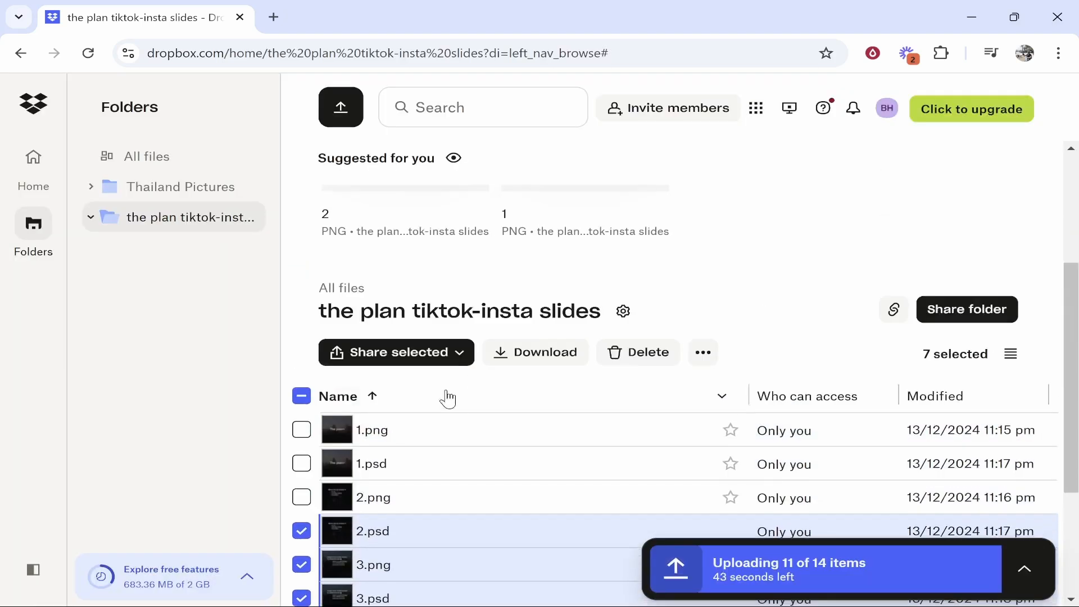
left_click(447, 438)
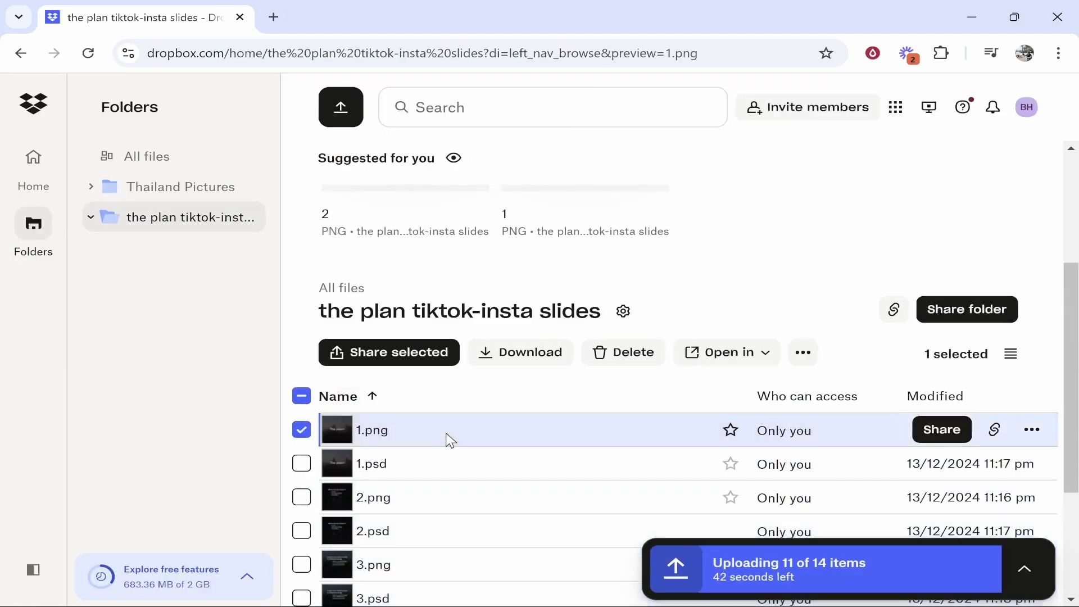
double_click(510, 427)
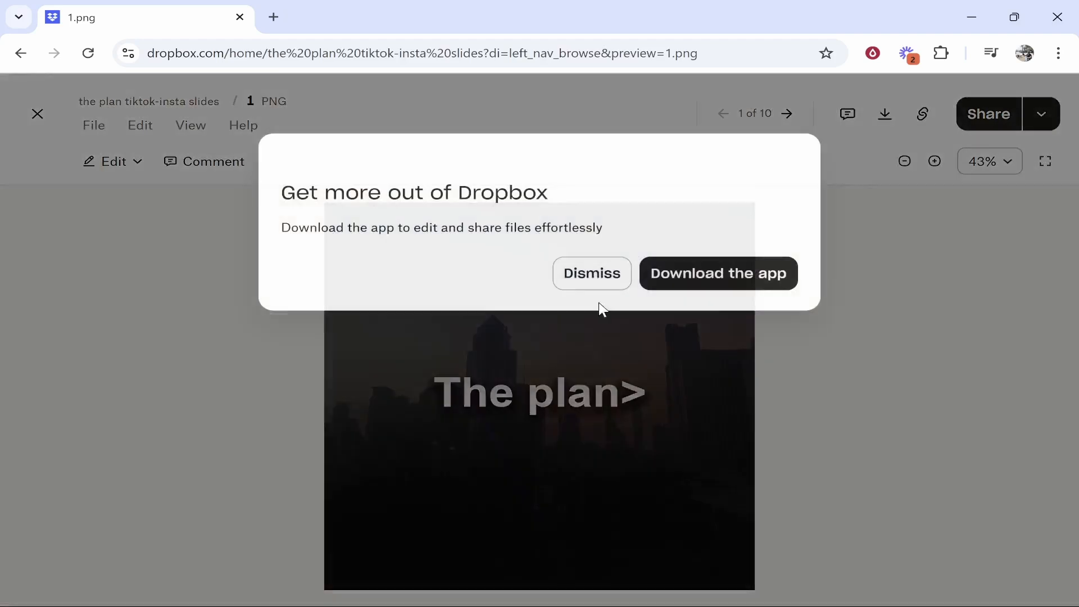
left_click(592, 416)
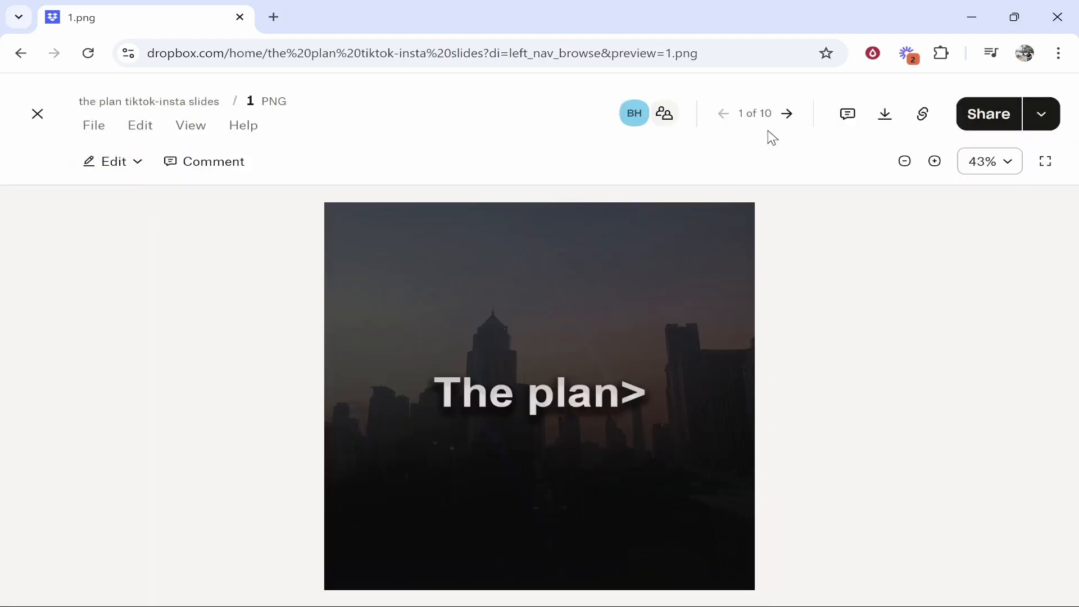
left_click(34, 117)
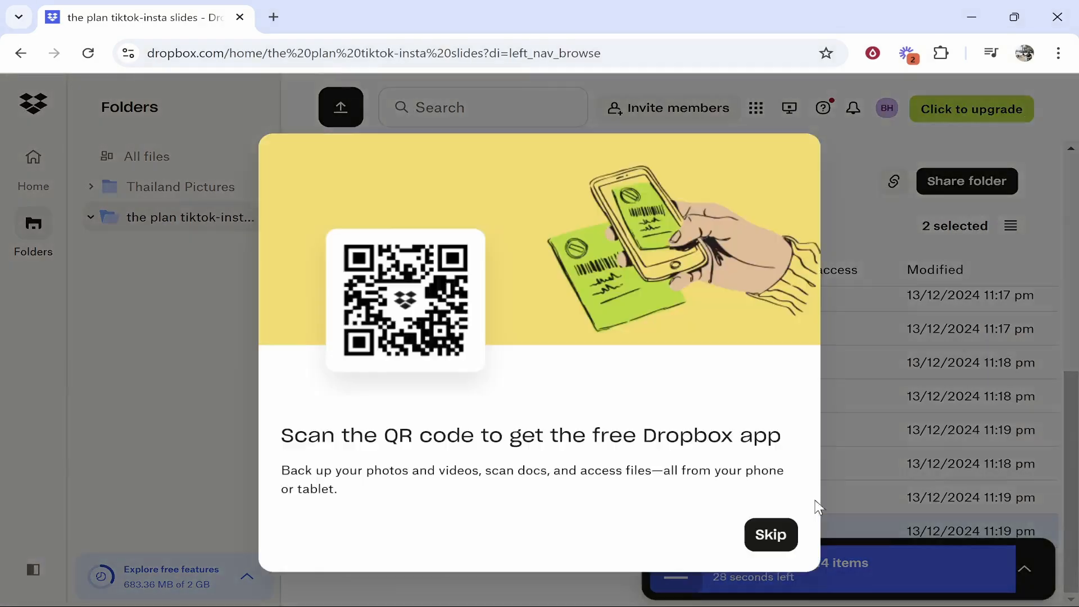
Dismiss the mobile app QR code offer and look through the files in "the plan tiktok-insta slides".
left_click(950, 533)
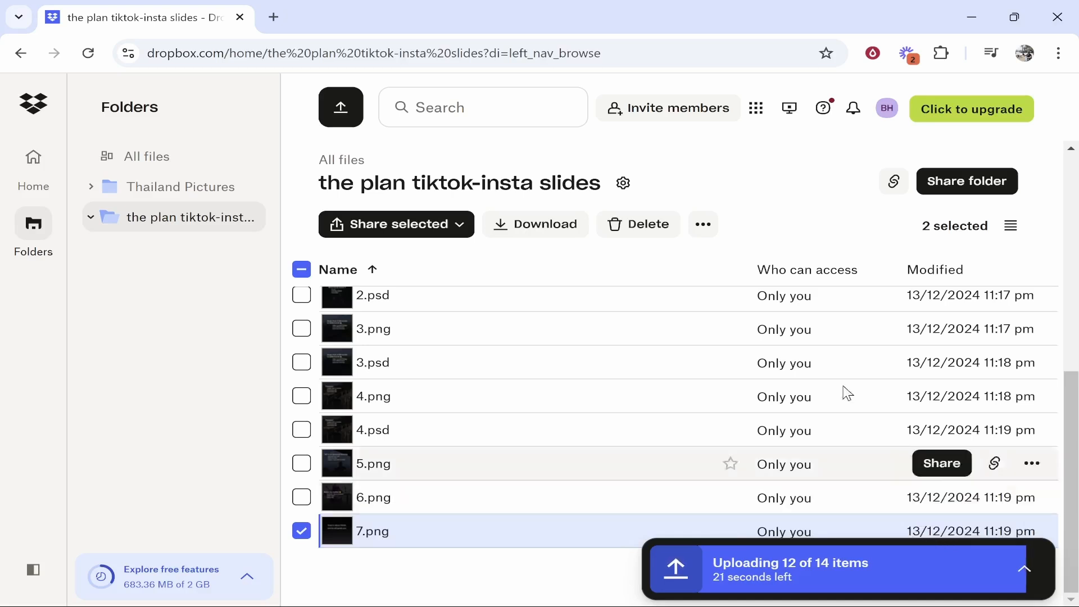
scroll(843, 392, "up", 6)
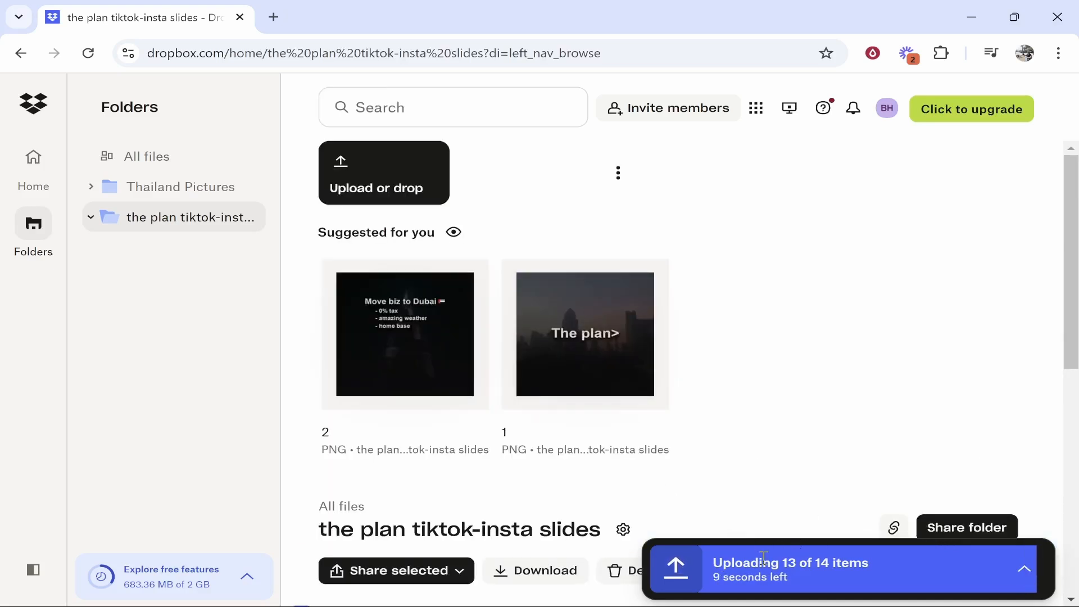
scroll(612, 433, "down", 6)
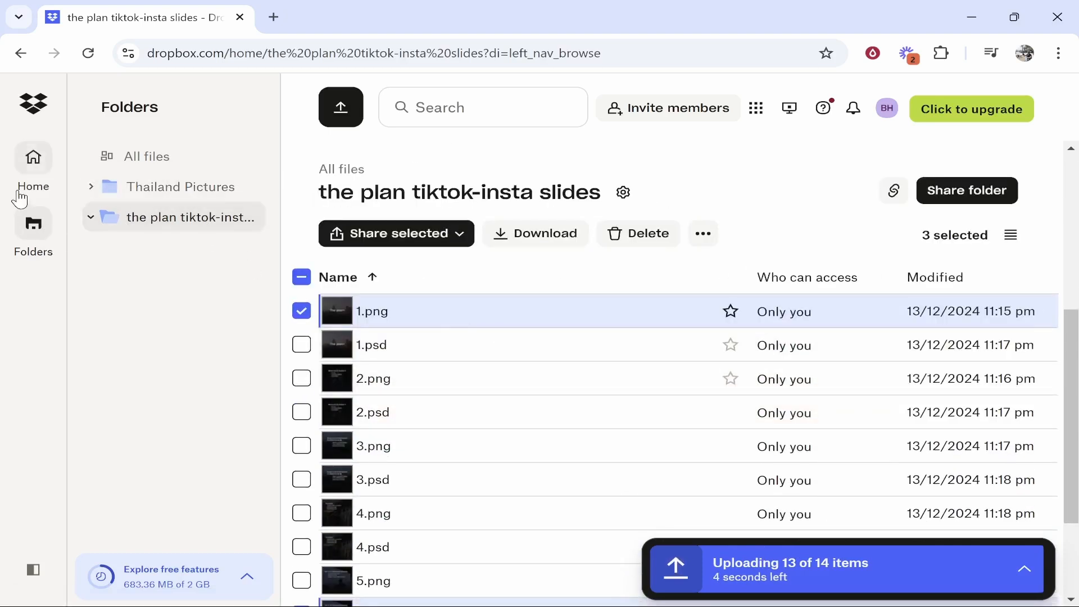
Return to the home area and open the Signatures page.
left_click(32, 168)
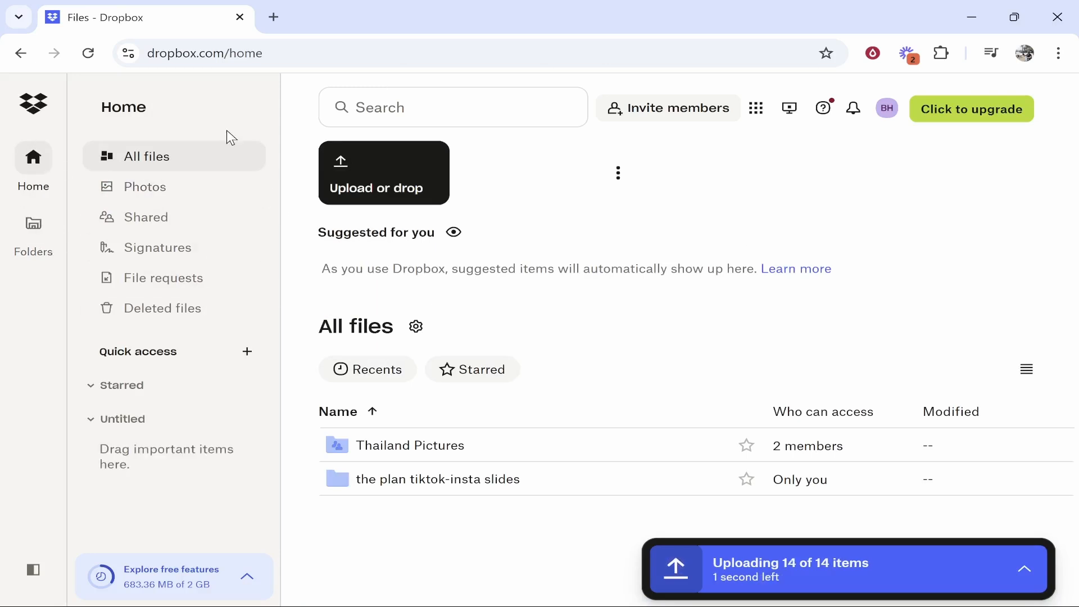
left_click(154, 248)
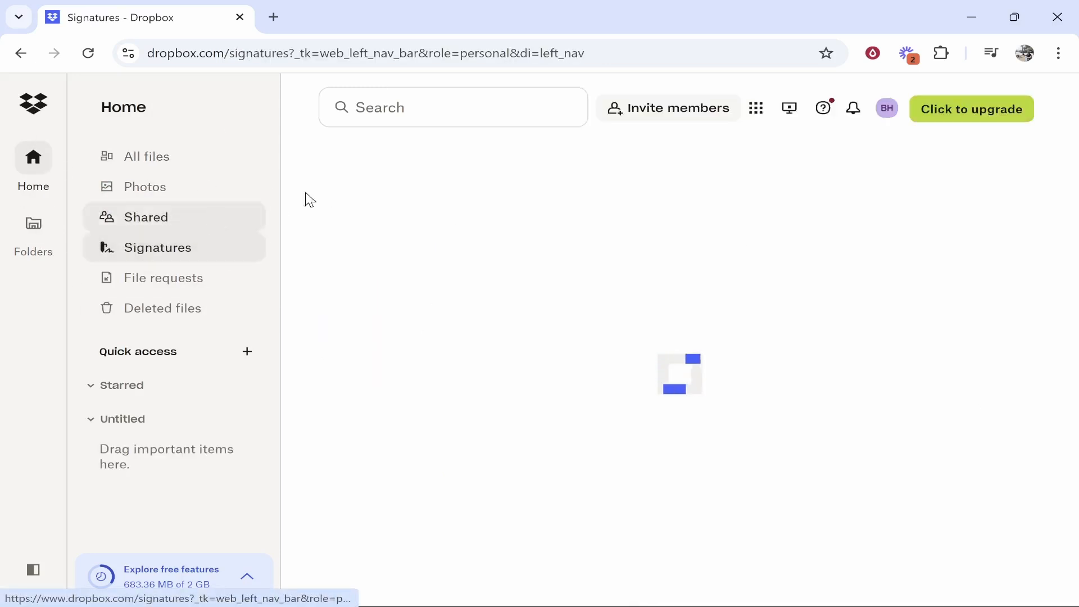